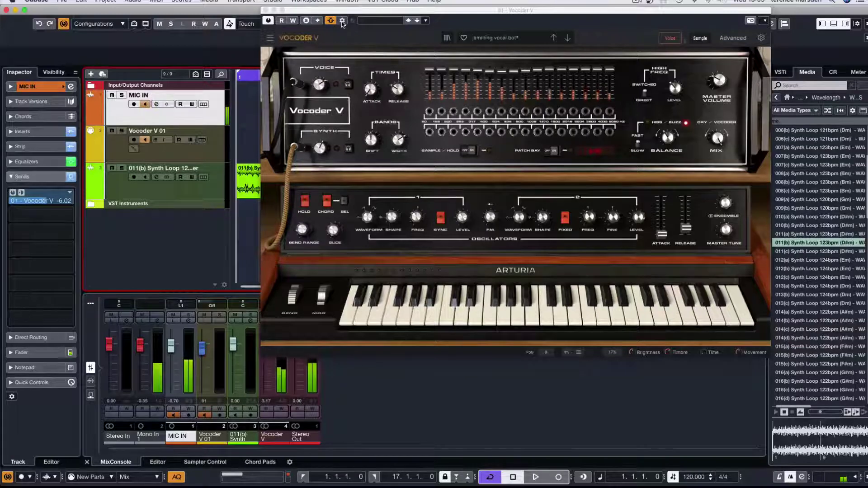
Open the Vocoder V side-chain routing and check the pre-fader setting of the MIC IN send
{"action": "left_click", "coordinate": [342, 21]}
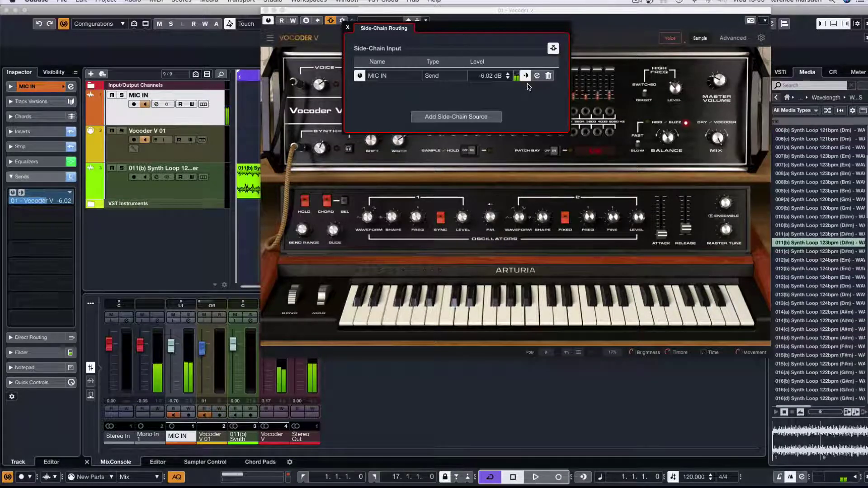
{"action": "left_click", "coordinate": [525, 76]}
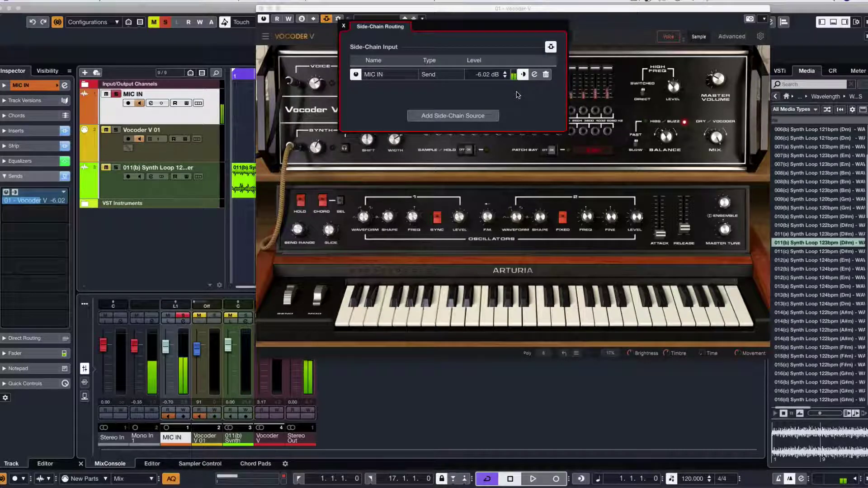
{"action": "left_click", "coordinate": [165, 353]}
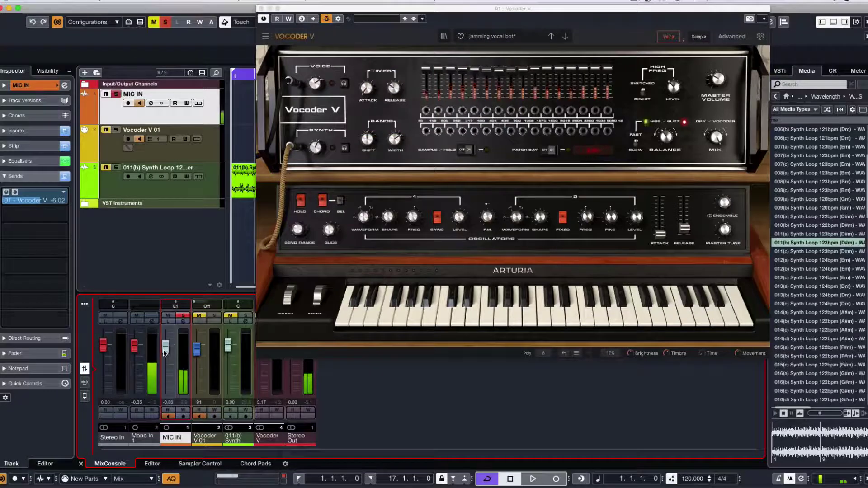
Lower the soloed MIC IN channel's fader to -4.16 dB
{"action": "left_click_drag", "start_coordinate": [164, 353], "coordinate": [163, 352]}
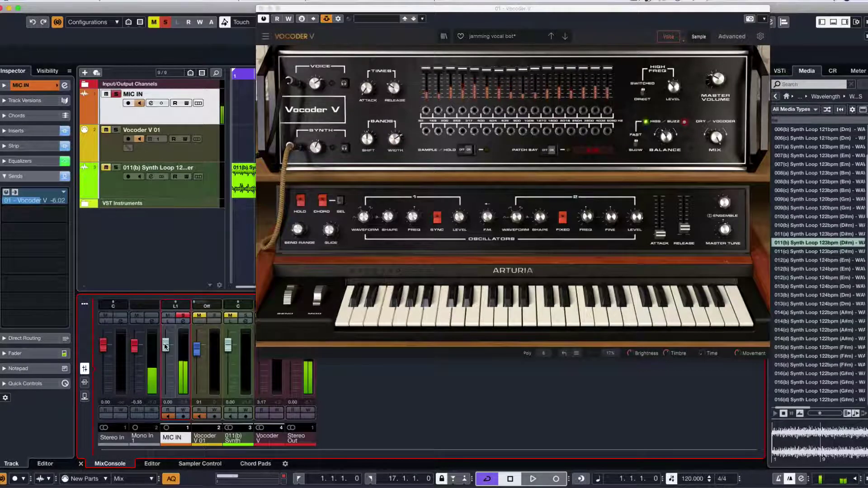
{"action": "key", "text": "s"}
{"action": "scroll", "coordinate": [165, 347], "scroll_direction": "down", "scroll_amount": 10}
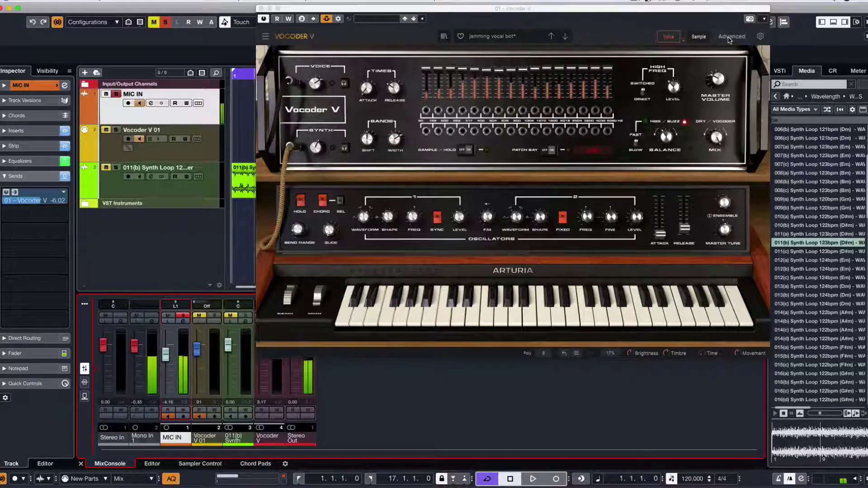
Move the Vocoder V window clear of the arrangement, solo the 011(b) Synth Loop track and start playback
{"action": "left_click", "coordinate": [184, 192]}
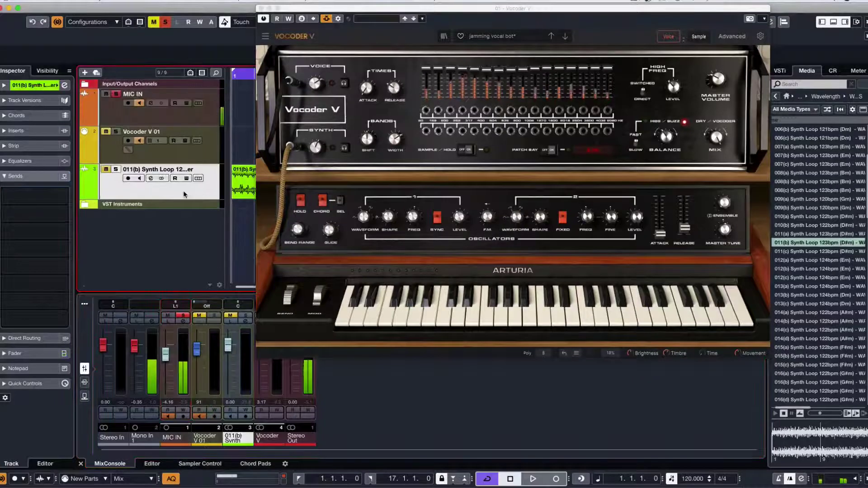
{"action": "left_click_drag", "start_coordinate": [395, 12], "coordinate": [472, 10]}
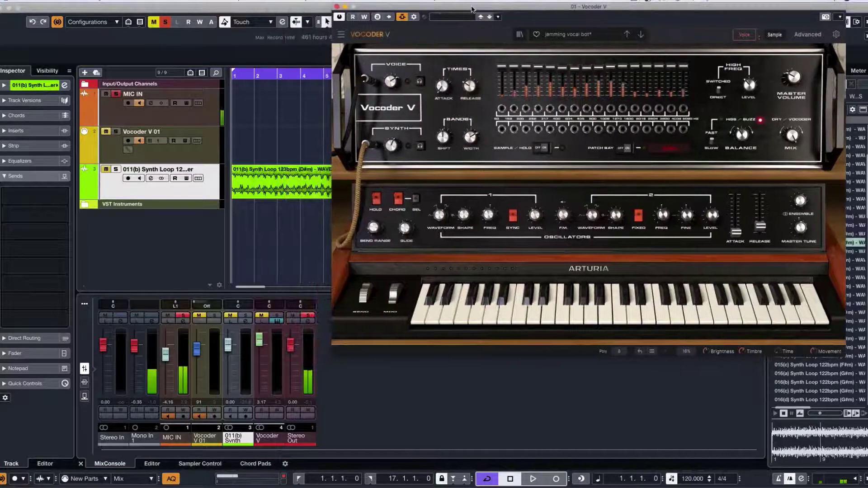
{"action": "left_click", "coordinate": [253, 191]}
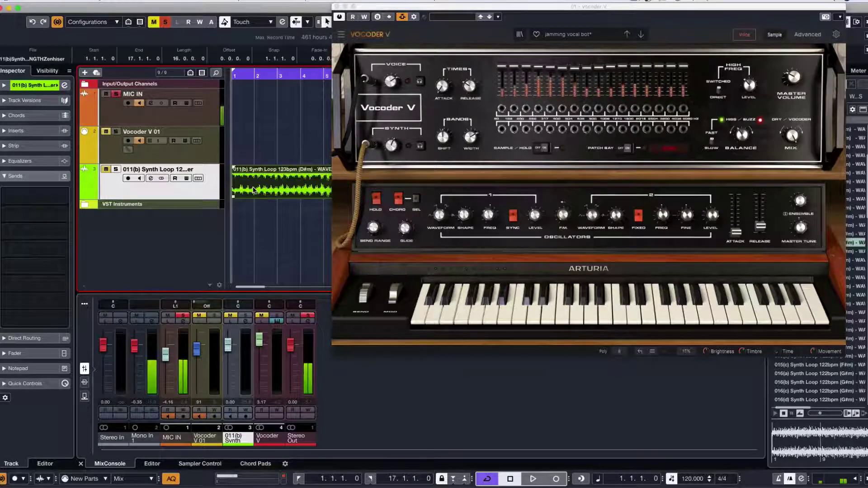
{"action": "key", "text": "space"}
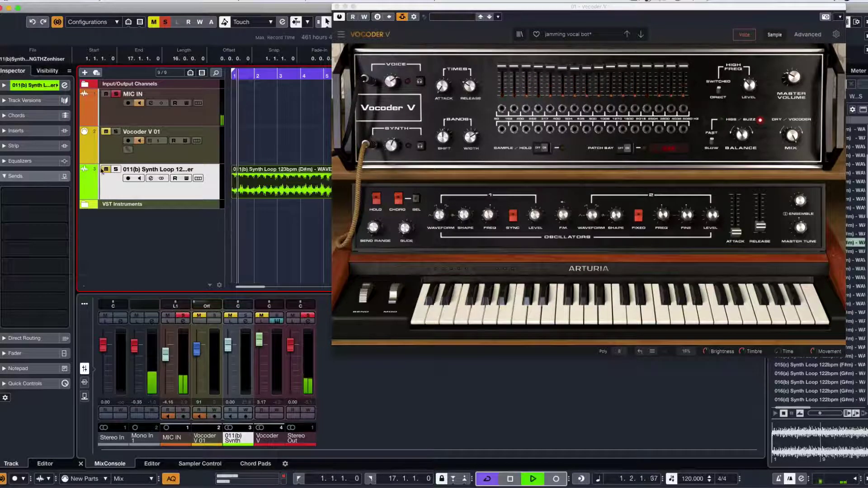
Try mute and solo combinations on the MIC IN and synth loop tracks during playback, and clear them all
{"action": "left_click", "coordinate": [116, 94]}
{"action": "left_click", "coordinate": [106, 93]}
{"action": "left_click", "coordinate": [106, 94]}
{"action": "left_click", "coordinate": [116, 94]}
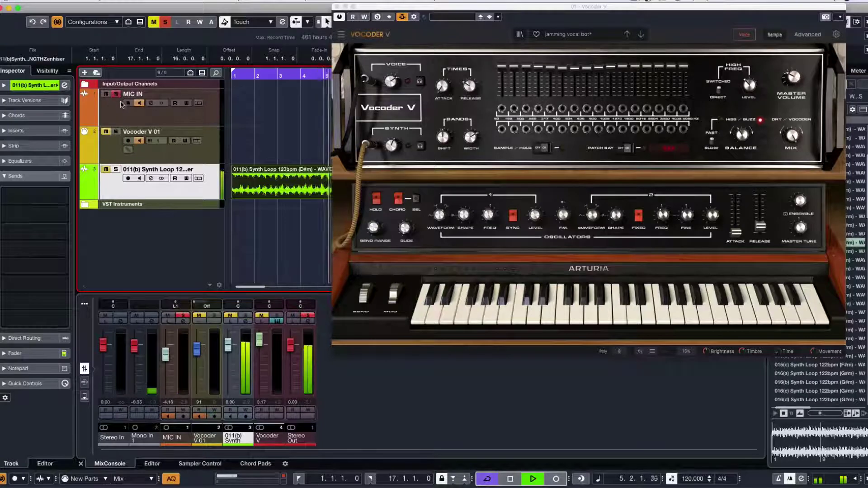
{"action": "left_click", "coordinate": [116, 94]}
{"action": "left_click", "coordinate": [106, 94]}
{"action": "left_click", "coordinate": [116, 108]}
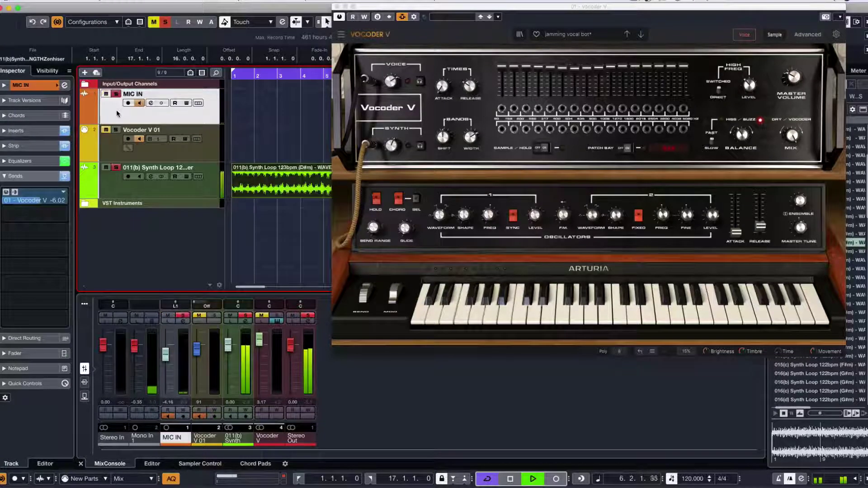
{"action": "left_click", "coordinate": [106, 93]}
{"action": "left_click", "coordinate": [116, 94]}
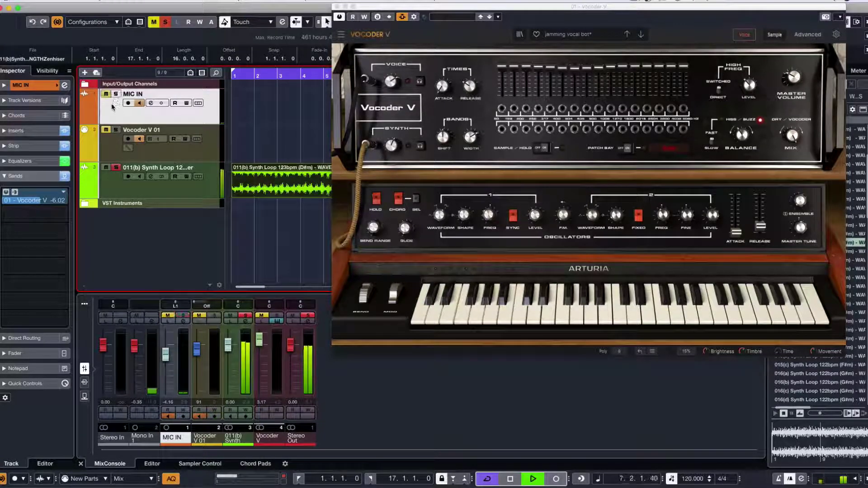
{"action": "left_click", "coordinate": [116, 168]}
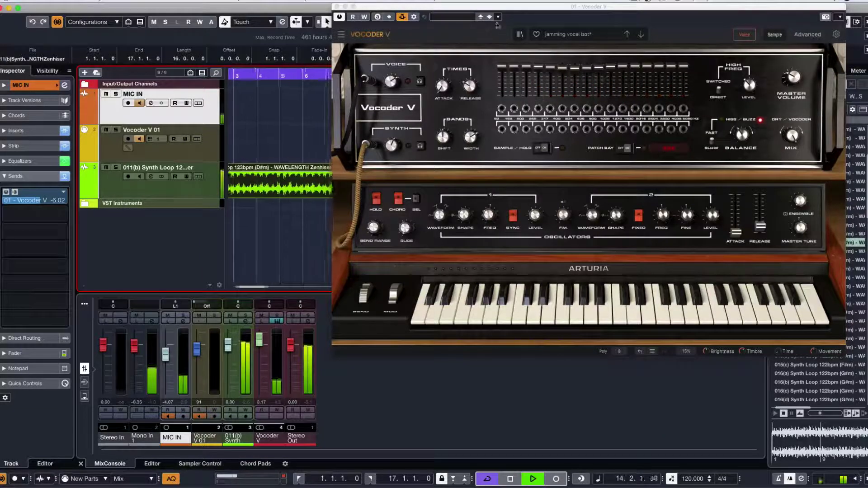
Add the 011(b) Synth Loop track as a second side-chain source of Vocoder V and make its send pre-fader
{"action": "left_click", "coordinate": [413, 17]}
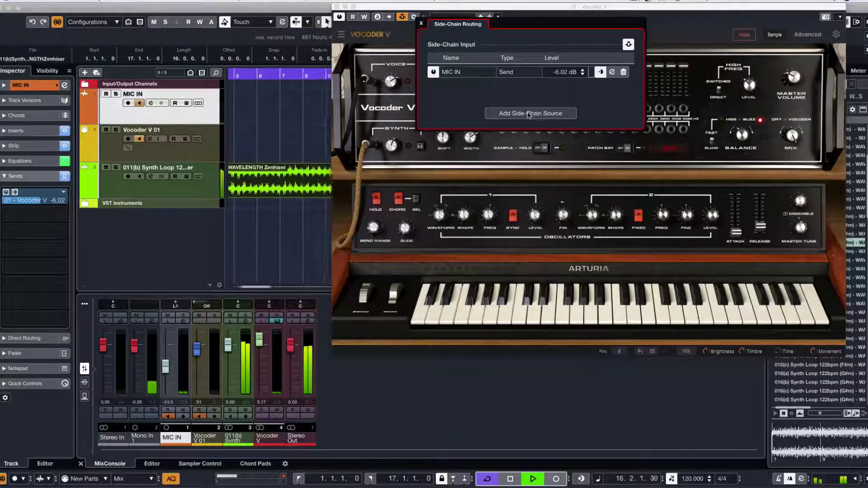
{"action": "left_click", "coordinate": [155, 194]}
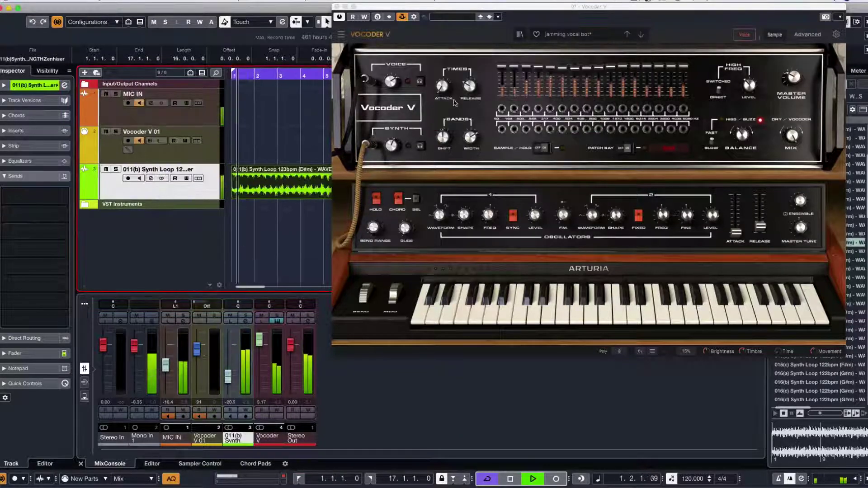
{"action": "left_click", "coordinate": [481, 18]}
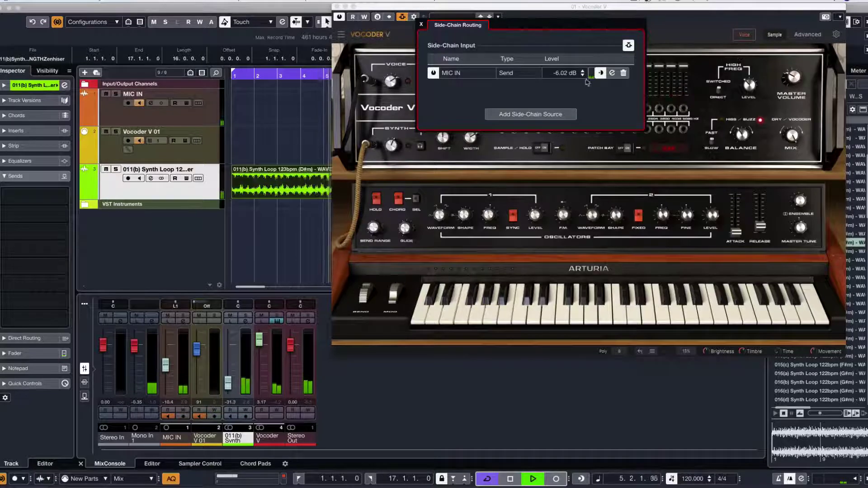
{"action": "left_click", "coordinate": [530, 115]}
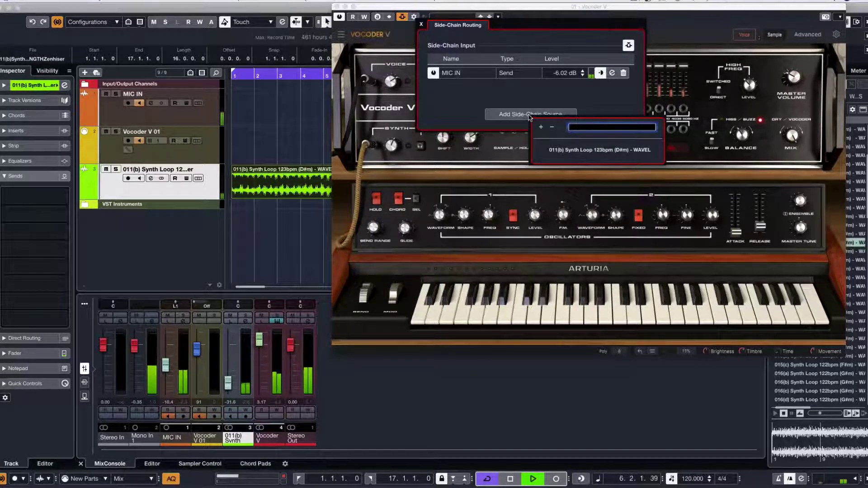
{"action": "left_click", "coordinate": [575, 150]}
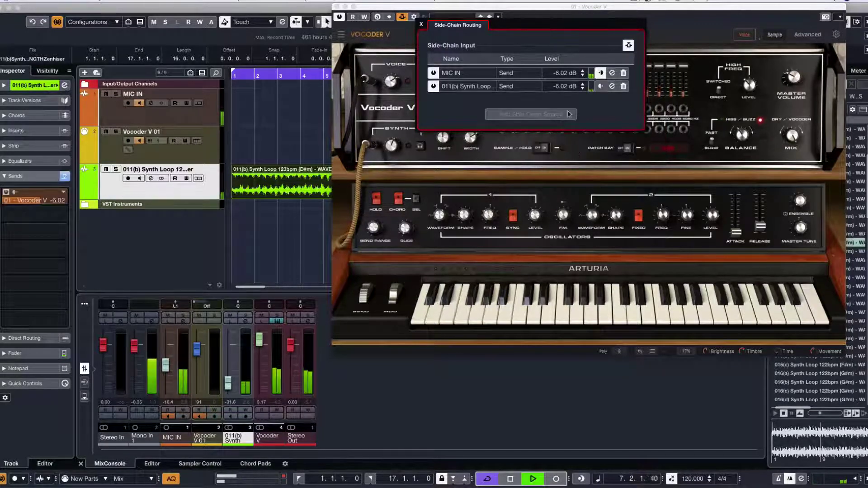
{"action": "left_click", "coordinate": [601, 86]}
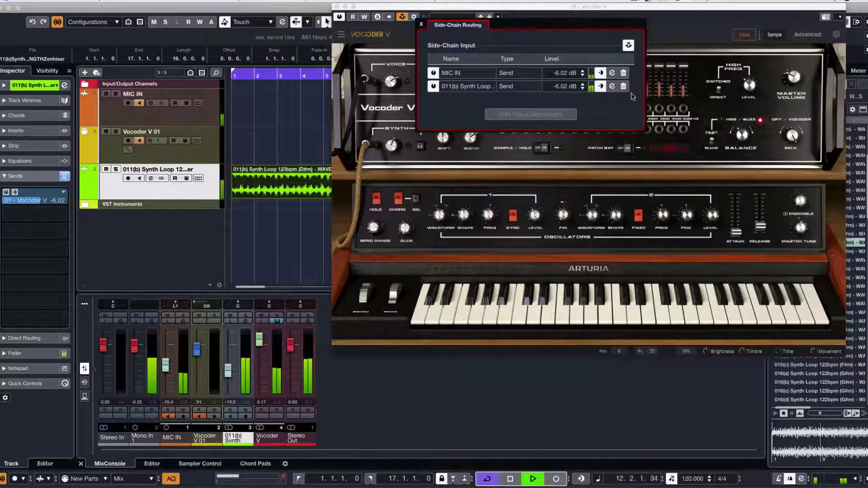
{"action": "left_click", "coordinate": [666, 43]}
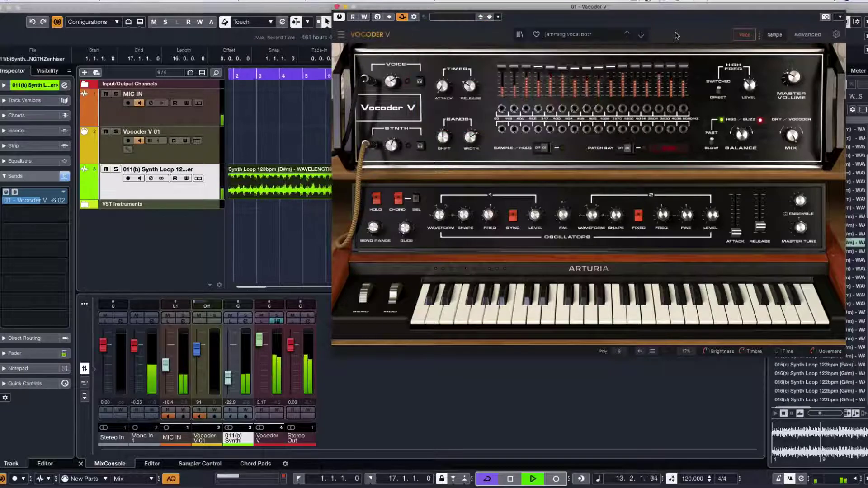
Show the vocoder's advanced voice input settings and enable Pitch Tracking
{"action": "left_click", "coordinate": [805, 35]}
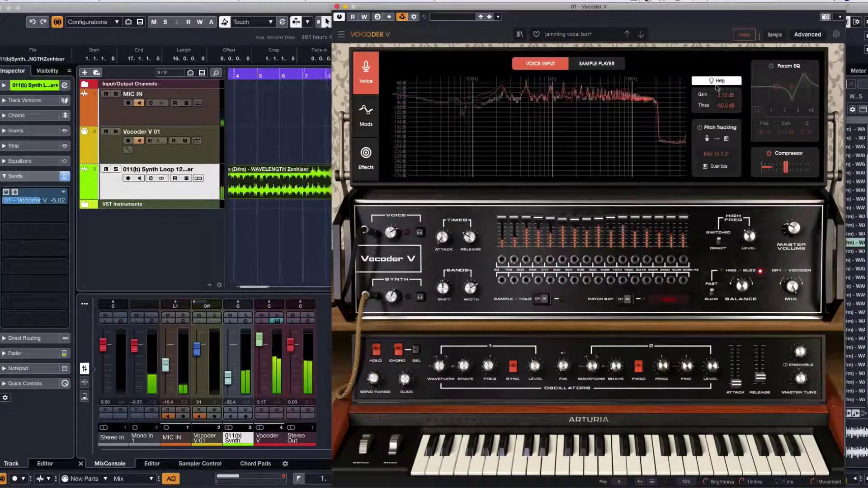
{"action": "left_click", "coordinate": [700, 130]}
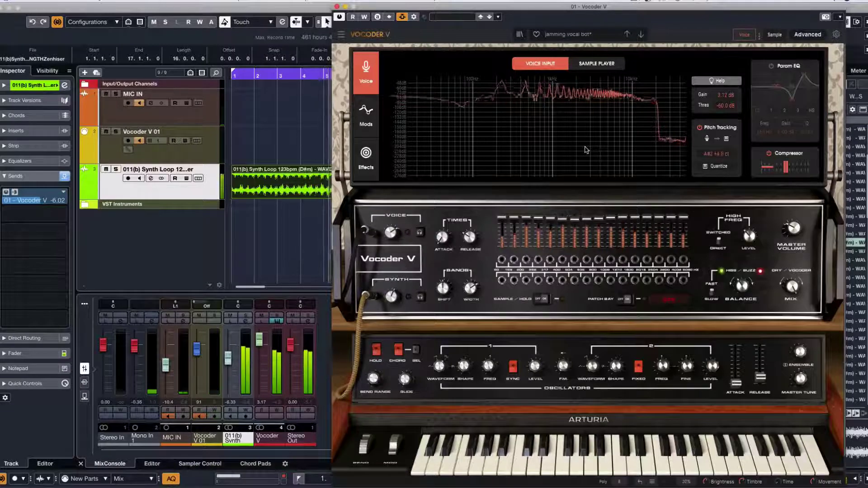
Redraw the vocoder's band gains as a rising curve and as a falling curve, with the MIC IN fader fully down
{"action": "left_click_drag", "start_coordinate": [526, 228], "coordinate": [574, 235]}
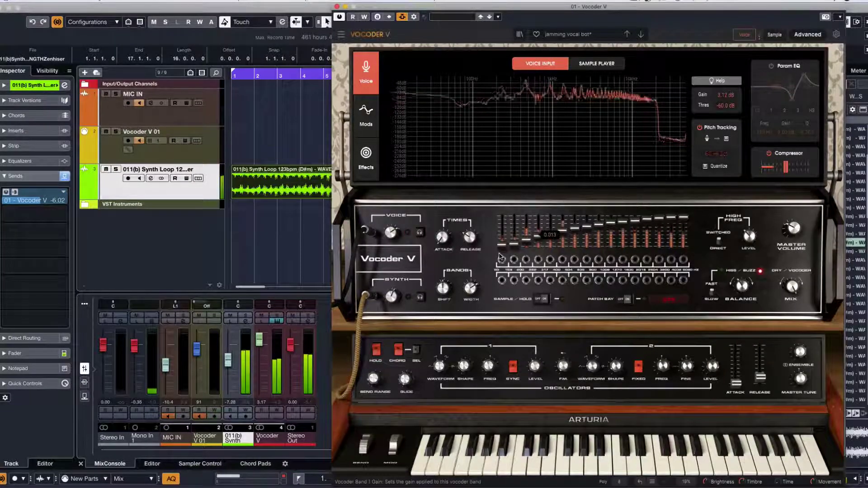
{"action": "left_click", "coordinate": [113, 119]}
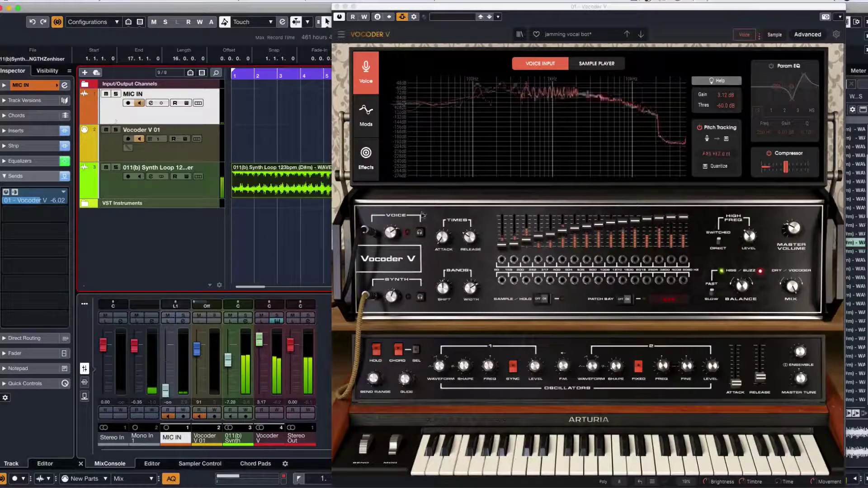
{"action": "left_click_drag", "start_coordinate": [550, 228], "coordinate": [663, 256]}
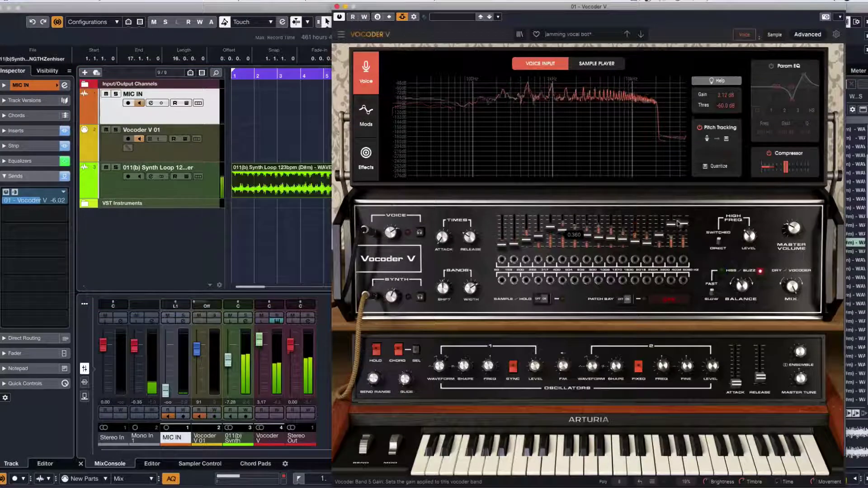
{"action": "mouse_move", "coordinate": [682, 225]}
{"action": "left_mouse_down"}
{"action": "mouse_move", "coordinate": [647, 236]}
{"action": "mouse_move", "coordinate": [500, 220]}
{"action": "left_mouse_up"}
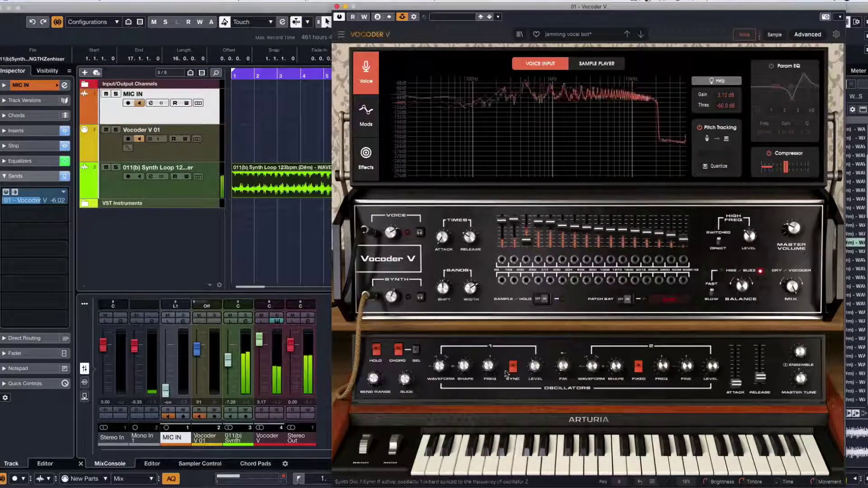
Raise the synth's Release slider slightly
{"action": "mouse_move", "coordinate": [488, 366]}
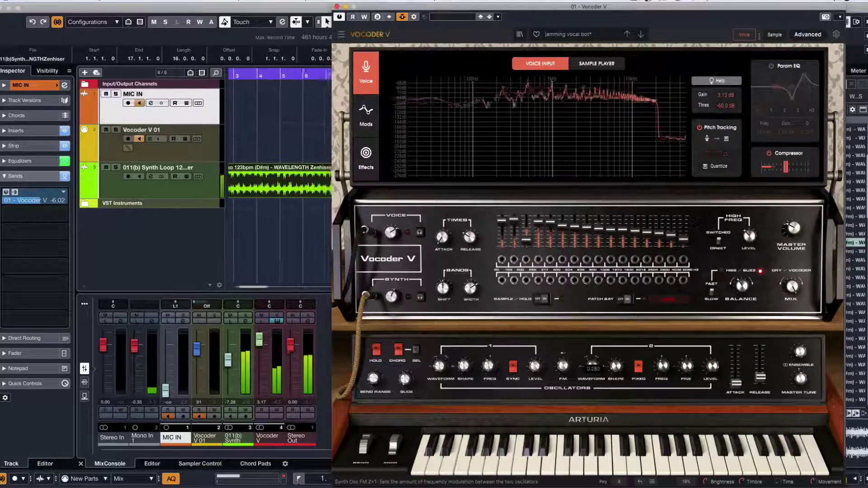
{"action": "mouse_move", "coordinate": [615, 366]}
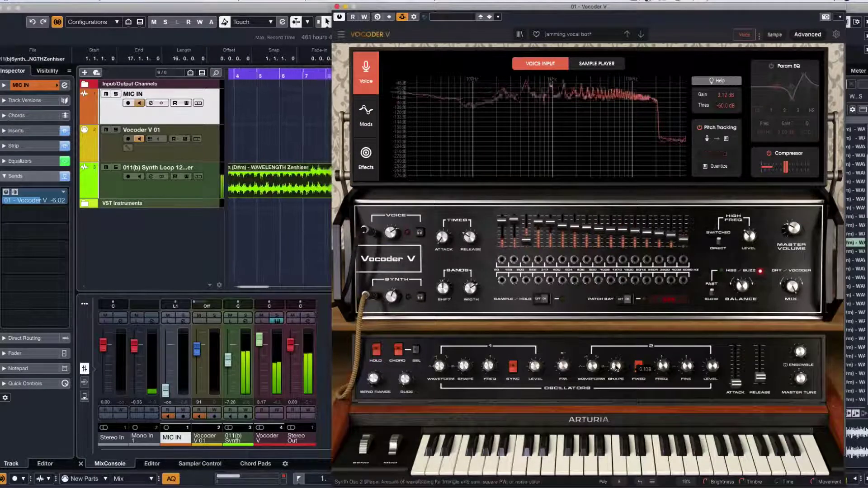
{"action": "left_click_drag", "start_coordinate": [760, 377], "coordinate": [760, 373]}
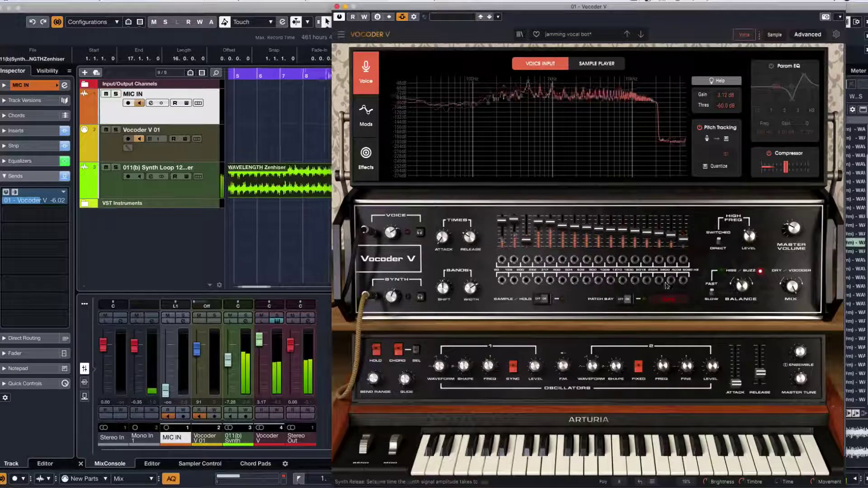
Raise bands 13 to 15 of the vocoder to full gain and reduce the gains of the lowest bands
{"action": "left_click_drag", "start_coordinate": [635, 228], "coordinate": [673, 196]}
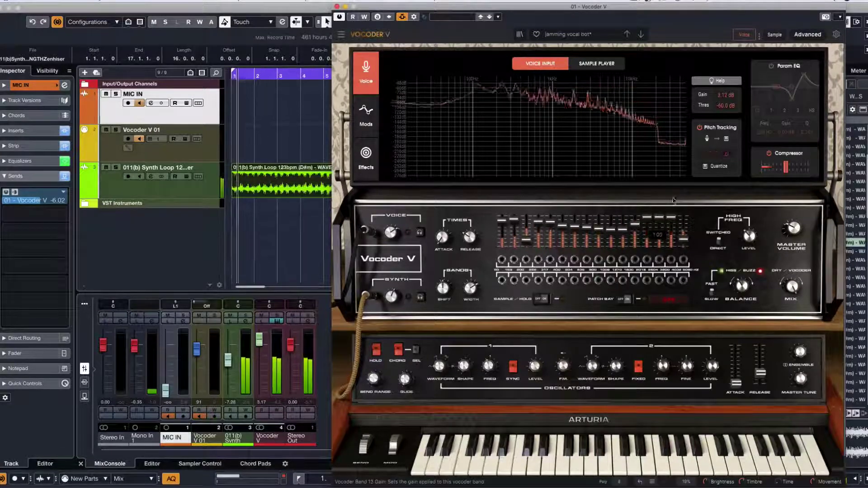
{"action": "mouse_move", "coordinate": [659, 222]}
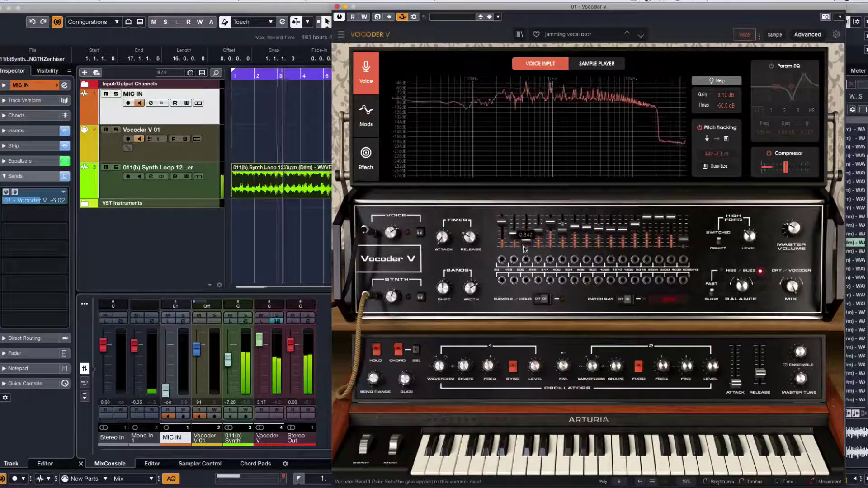
{"action": "left_click_drag", "start_coordinate": [514, 222], "coordinate": [493, 246]}
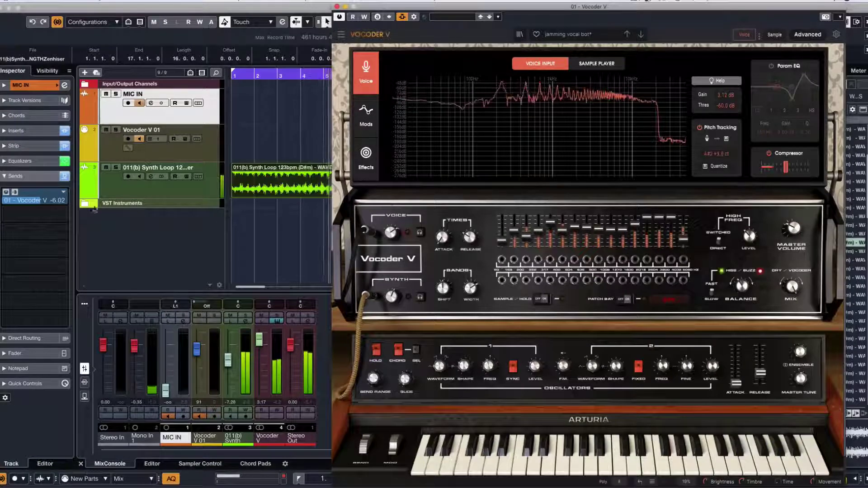
With the synth loop fader fully down, raise all vocoder band gains to maximum and apply the patch bay preset with two crossed cable groups
{"action": "left_click", "coordinate": [116, 186]}
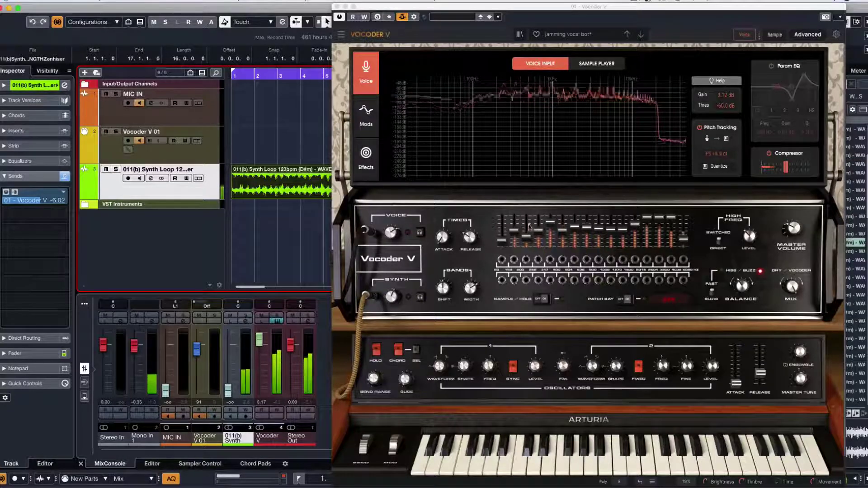
{"action": "left_click_drag", "start_coordinate": [526, 224], "coordinate": [596, 247]}
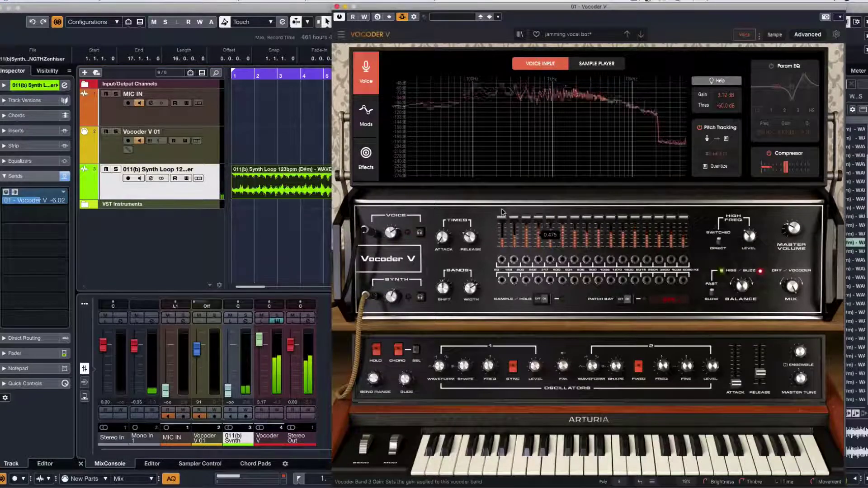
{"action": "left_click", "coordinate": [665, 300]}
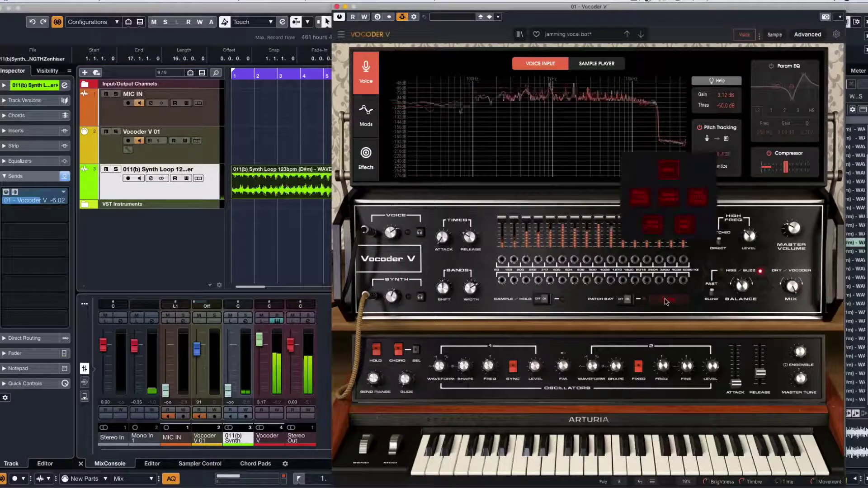
{"action": "left_click", "coordinate": [639, 200]}
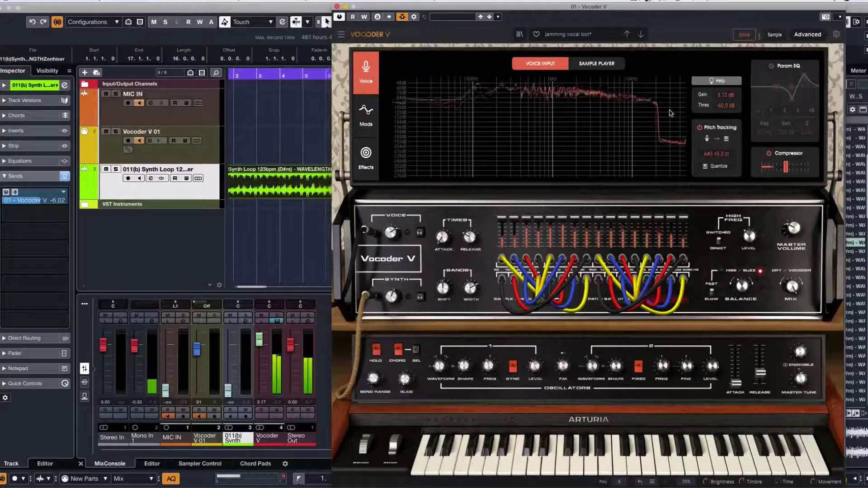
Raise the MIC IN channel's fader to about -2.45 dB and solo the track
{"action": "left_click", "coordinate": [116, 114]}
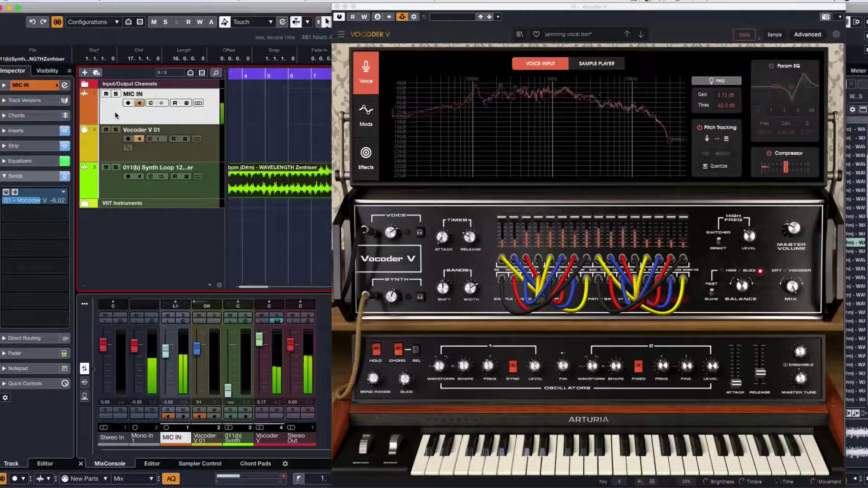
{"action": "key", "text": "s"}
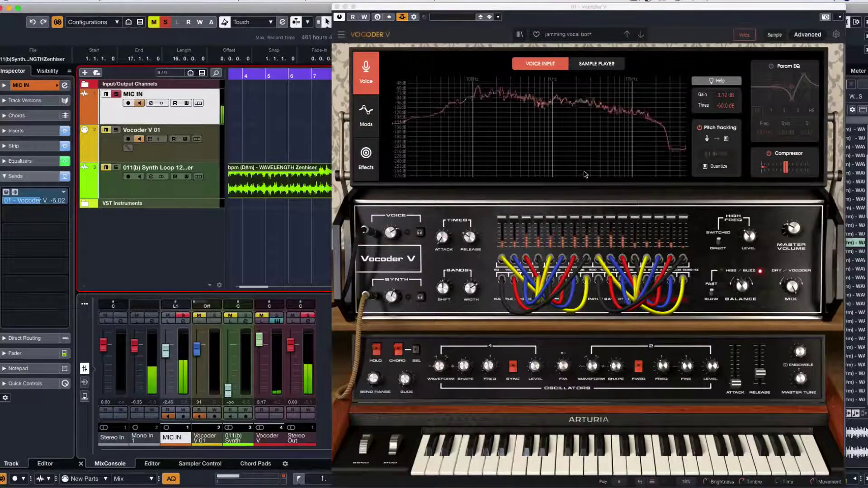